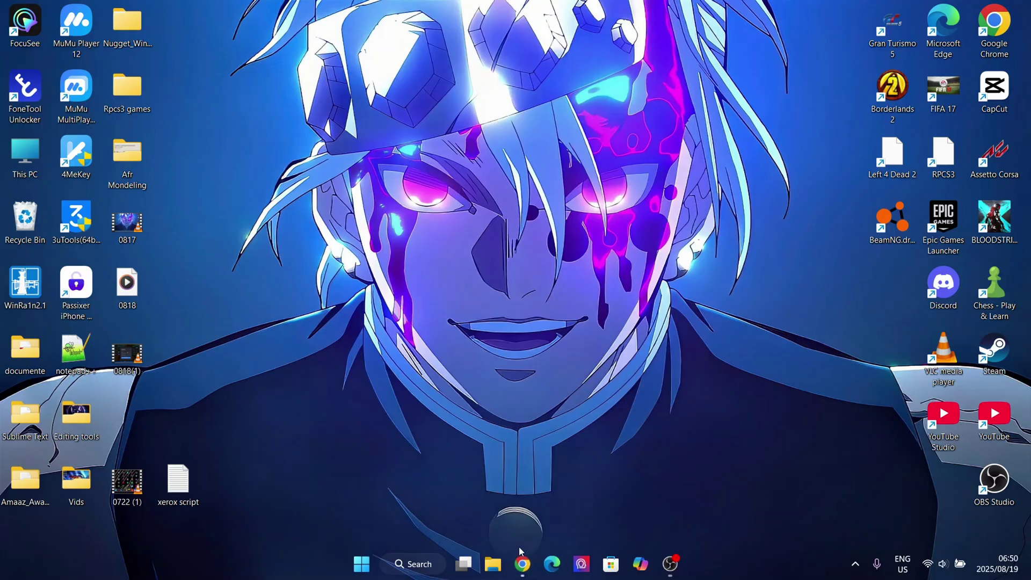
Bring up the MediaFire page for Delta-2.686.866.apk (220.04MB) and scroll through its details.
click(515, 572)
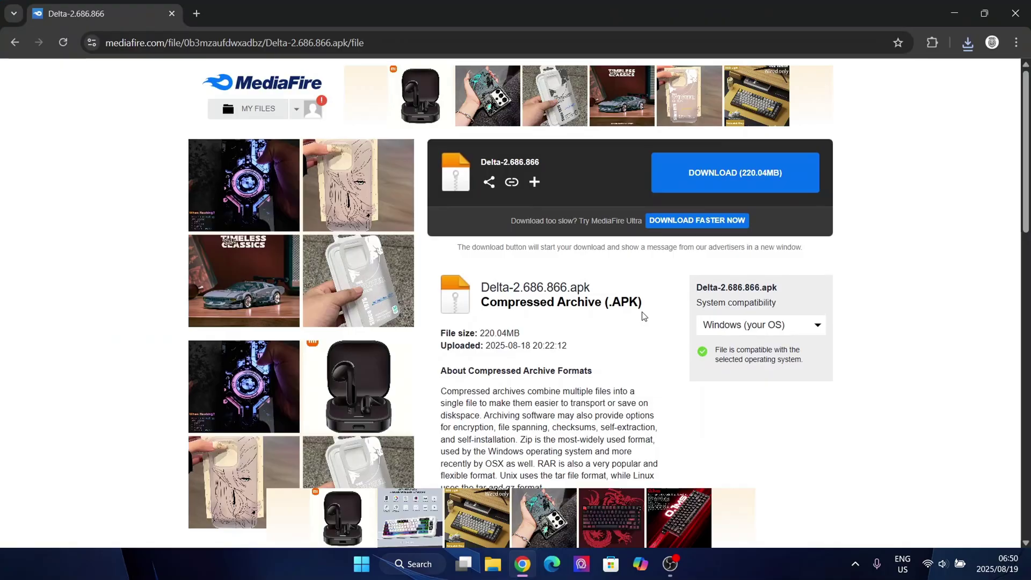
scroll(642, 339, down, 7)
scroll(641, 339, up, 7)
scroll(628, 339, down, 8)
scroll(626, 337, up, 8)
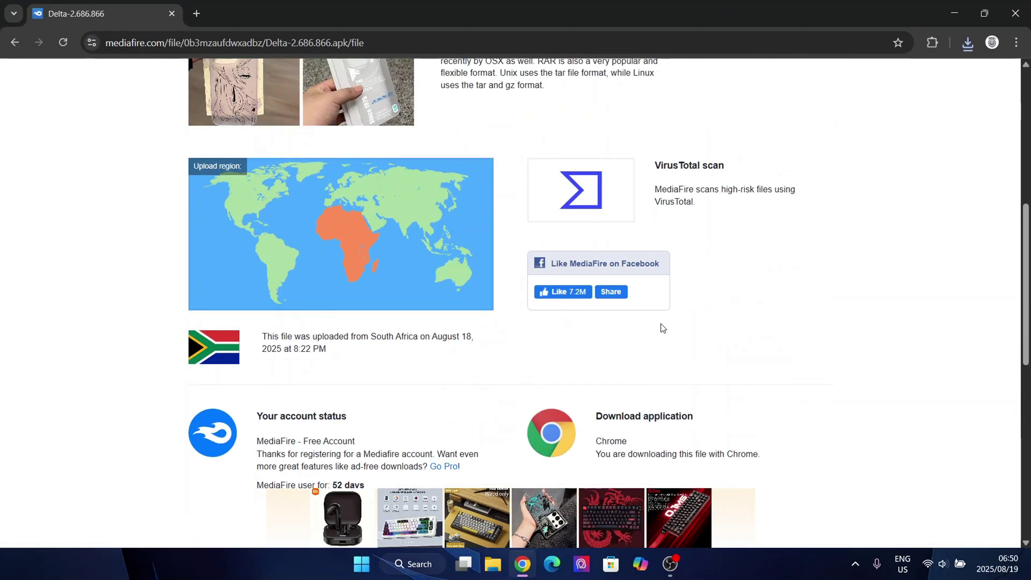
scroll(618, 366, down, 1)
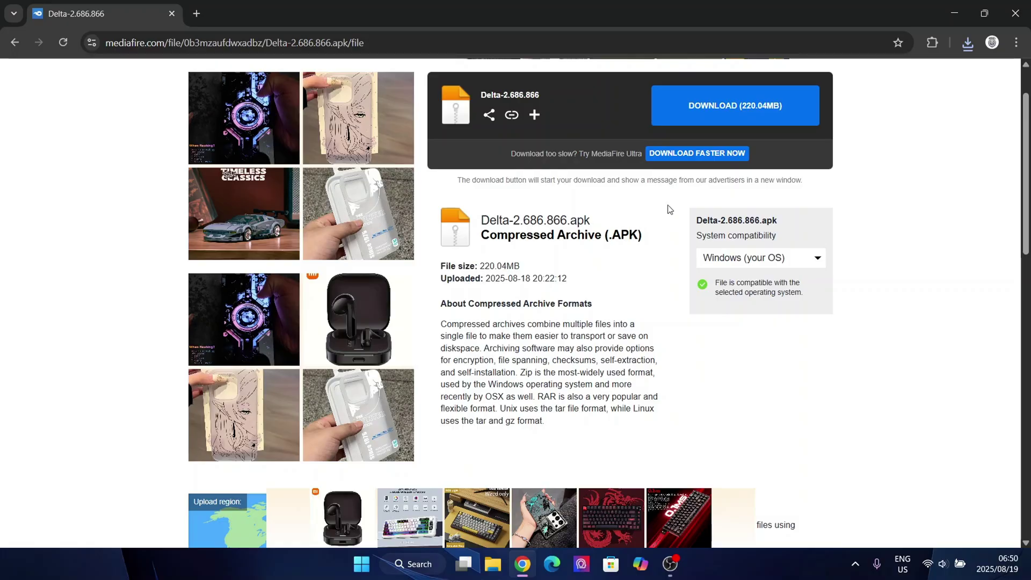
scroll(731, 191, up, 1)
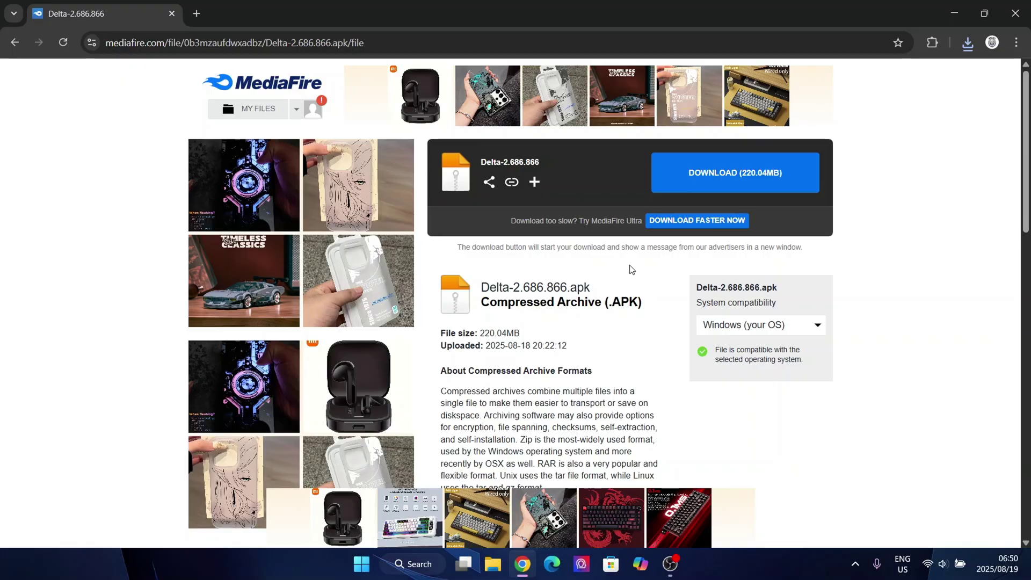
scroll(524, 296, down, 9)
scroll(610, 340, up, 9)
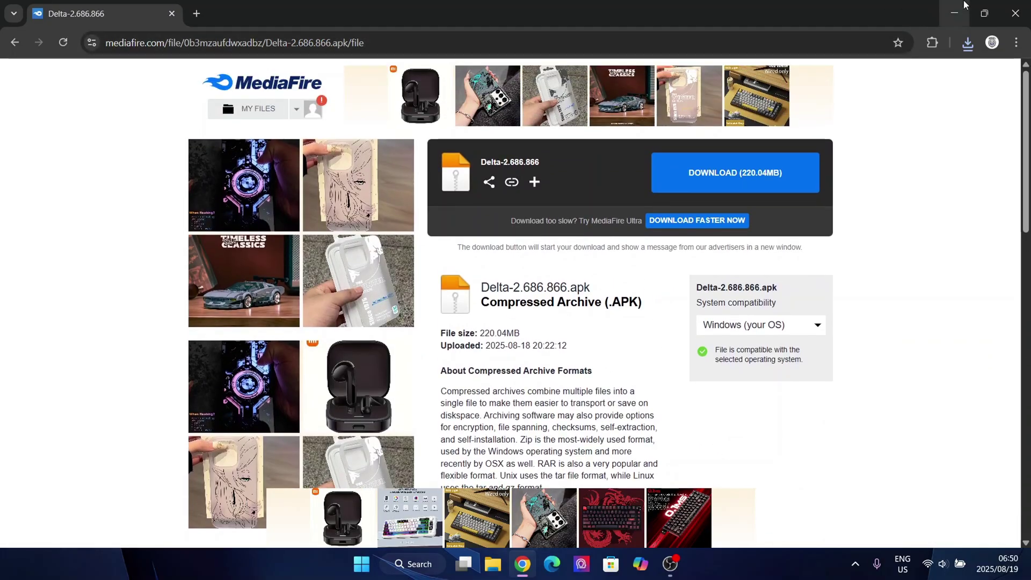
Minimise Chrome to the desktop and launch MuMu Player 12 from its desktop shortcut.
key(super+d)
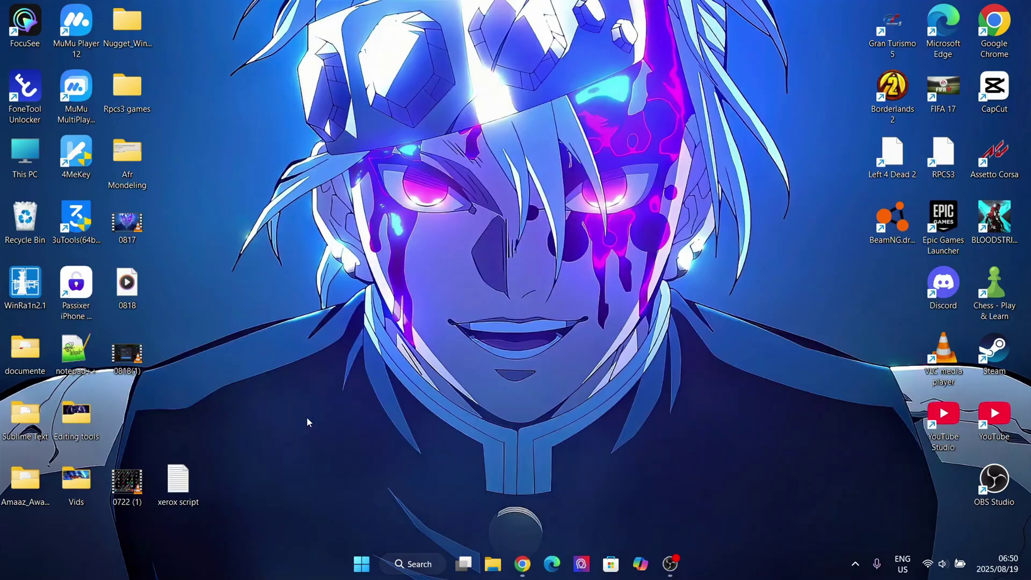
click(73, 40)
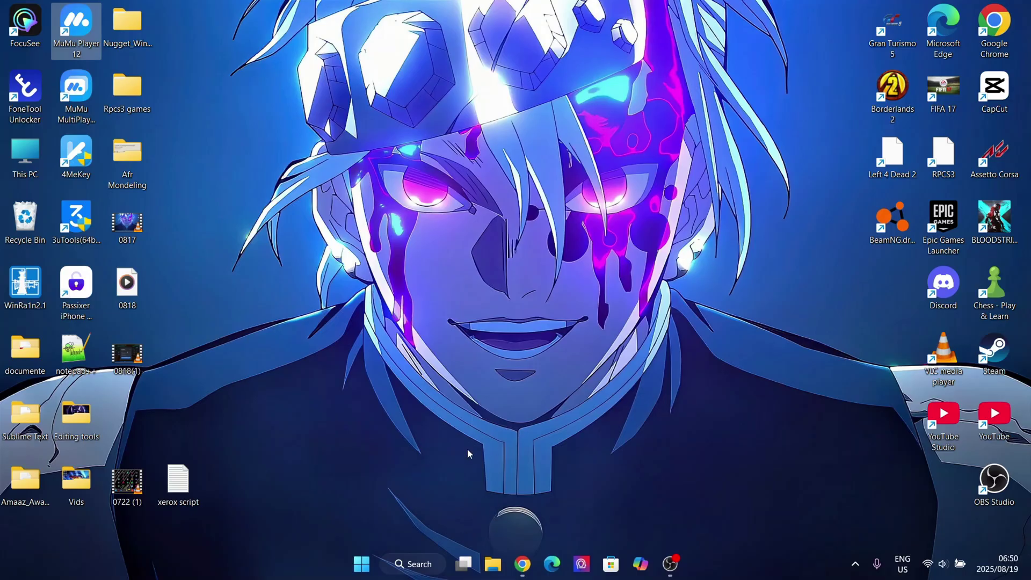
click(76, 89)
click(83, 31)
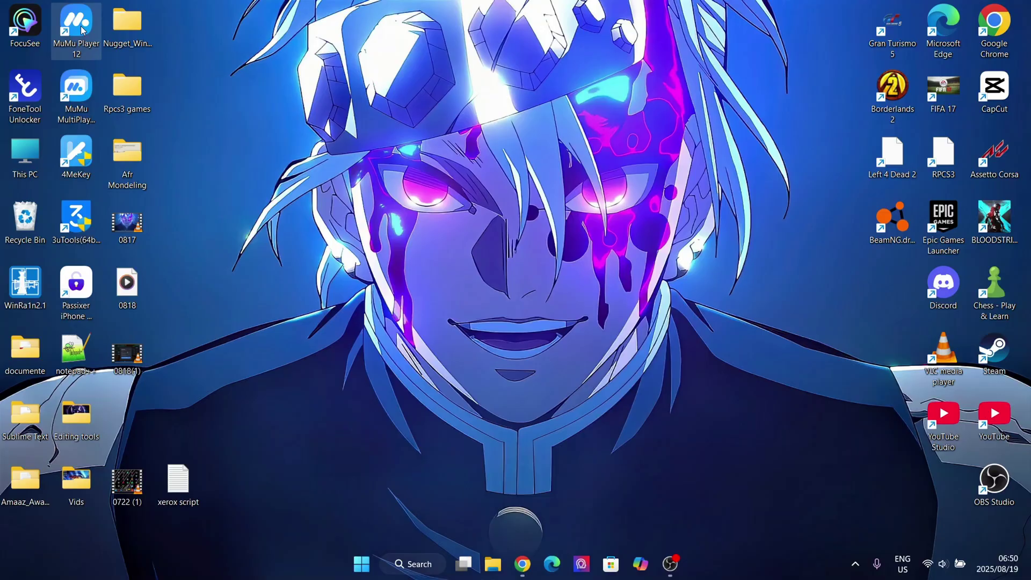
double_click(99, 45)
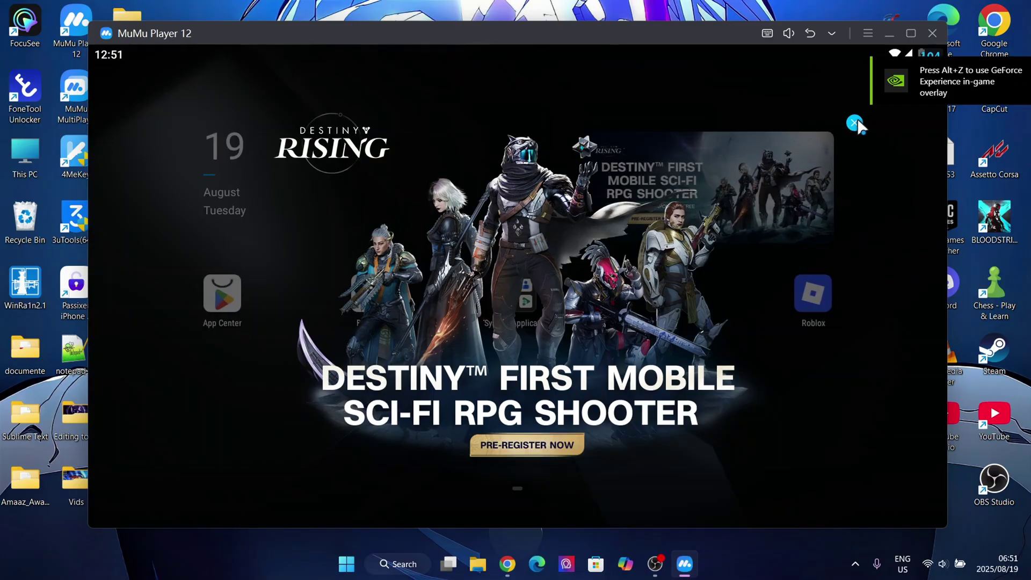
Close the ad popup and swipe the Android home screen sideways.
click(855, 123)
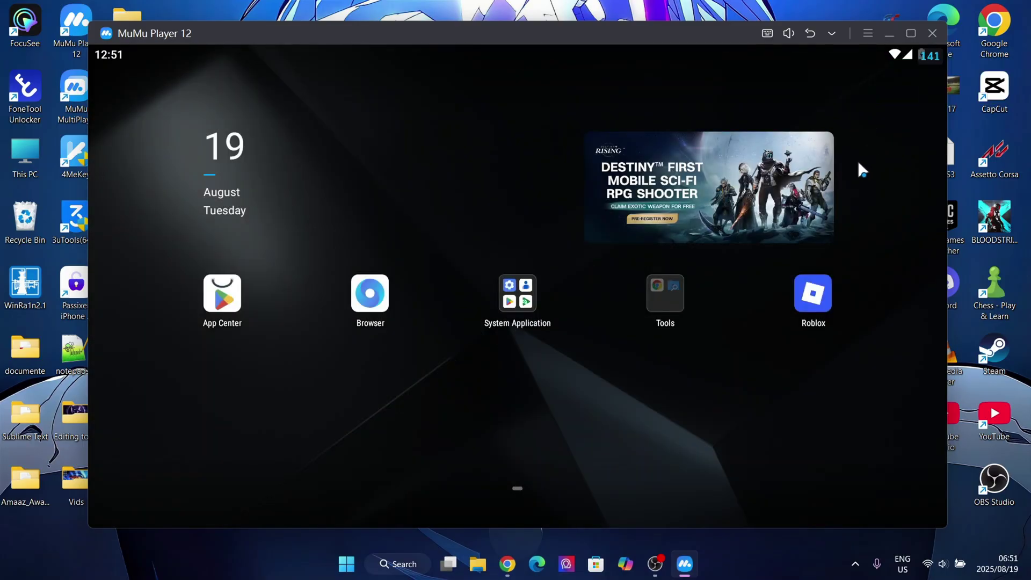
mouse_move(313, 325)
mouse_down()
mouse_move(483, 325)
mouse_move(460, 380)
mouse_up()
Start the Delta-2.686.866.apk download in Chrome, check recent downloads, and return to MuMu Player.
click(507, 563)
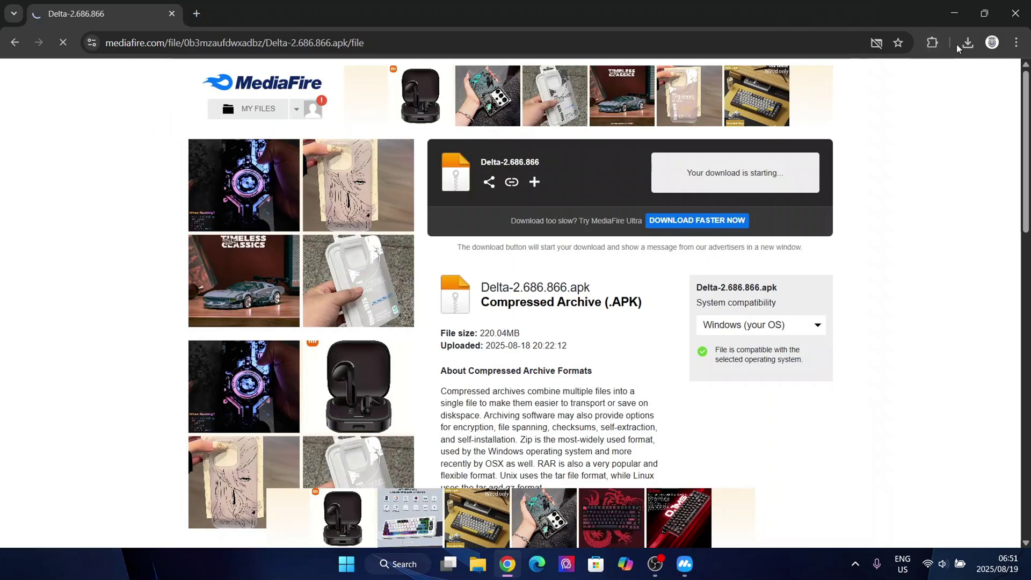
click(966, 43)
click(871, 110)
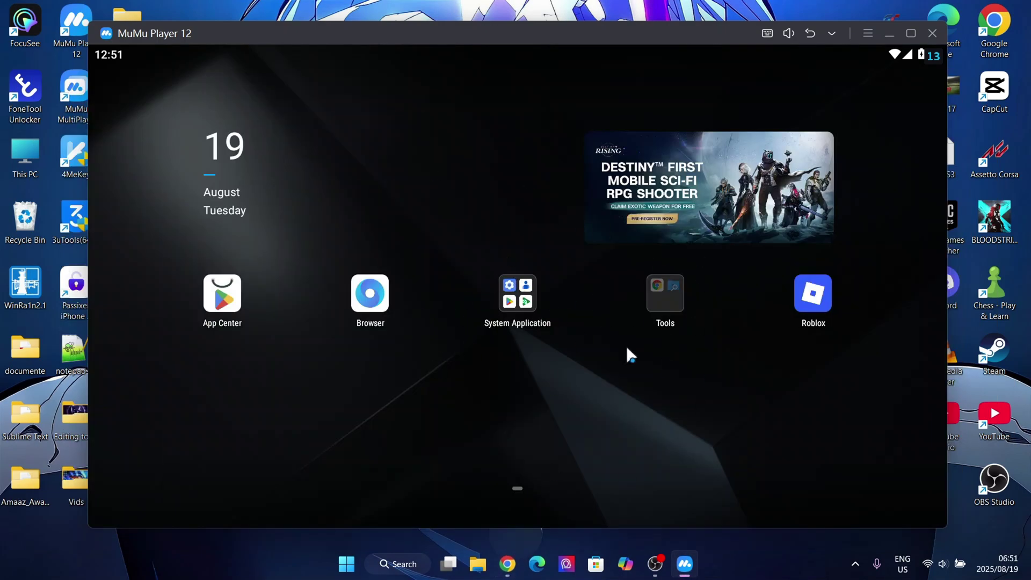
Maximise the emulator and install Delta-2.686.866.apk from Downloads via APK installation.
click(911, 33)
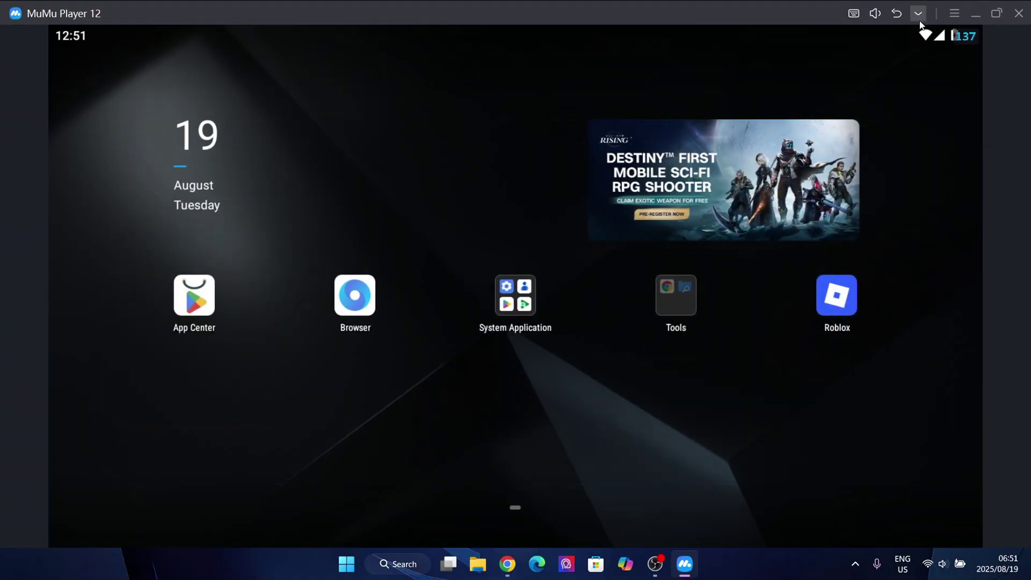
click(919, 21)
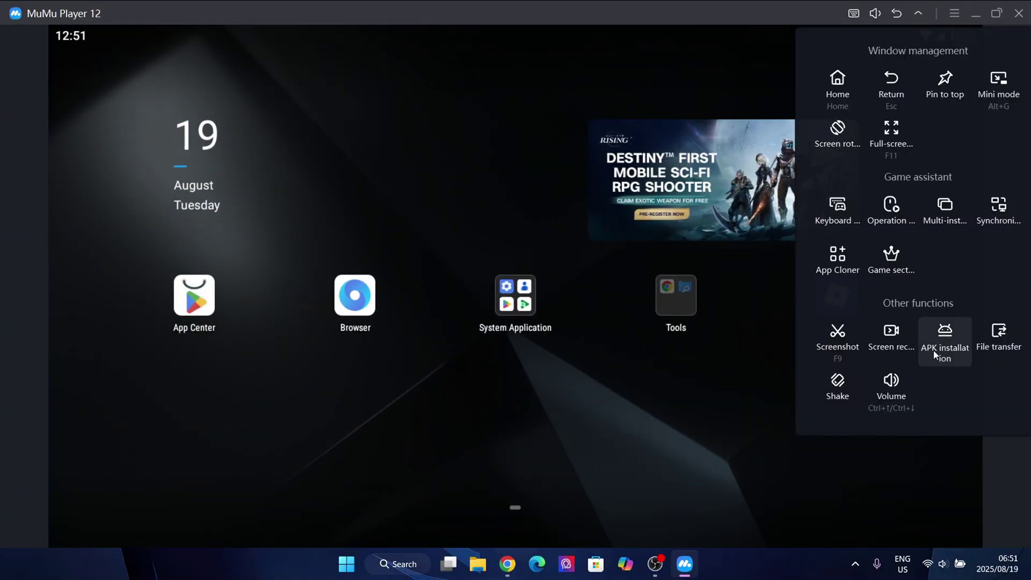
click(944, 332)
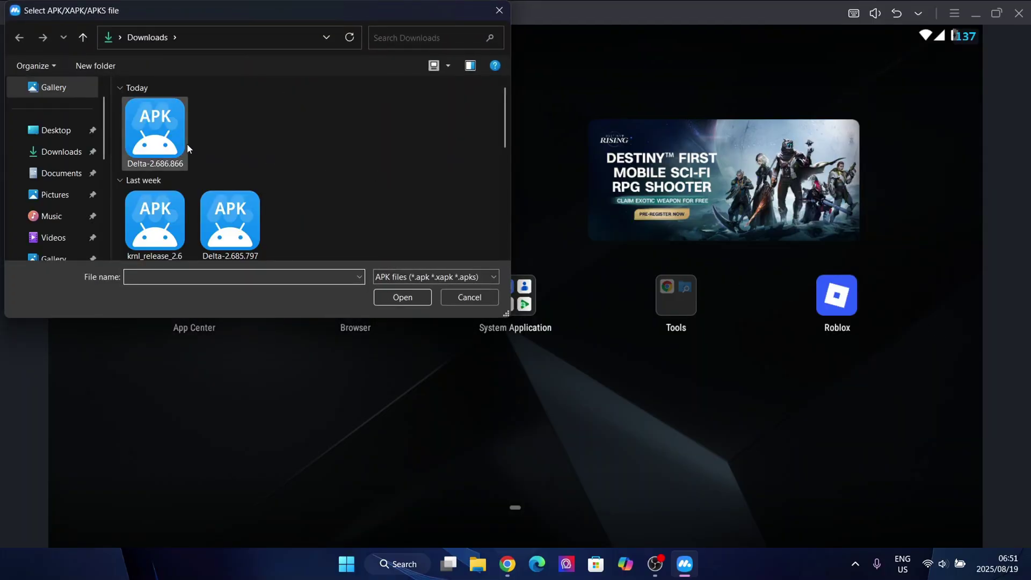
click(186, 144)
click(403, 296)
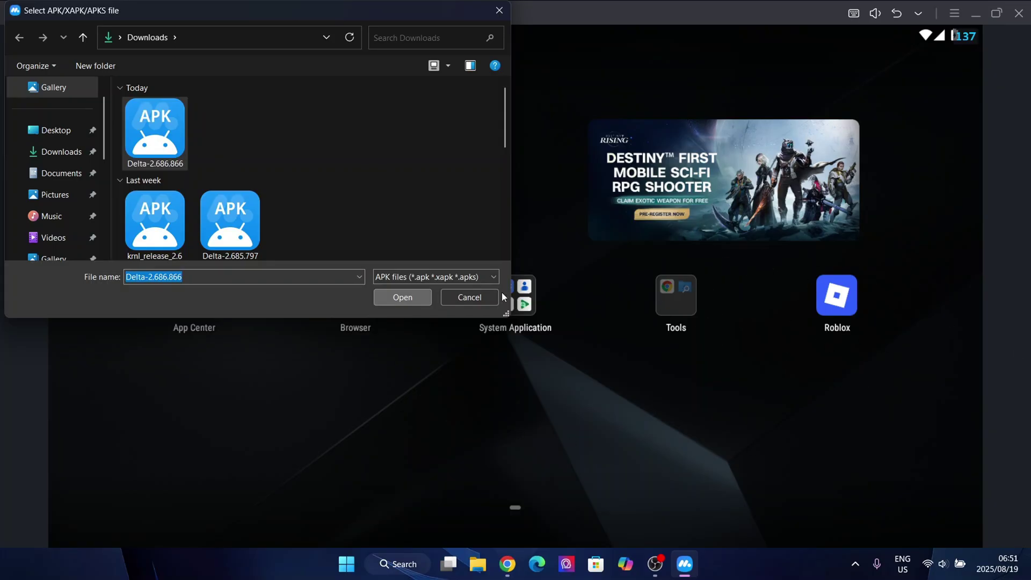
click(402, 299)
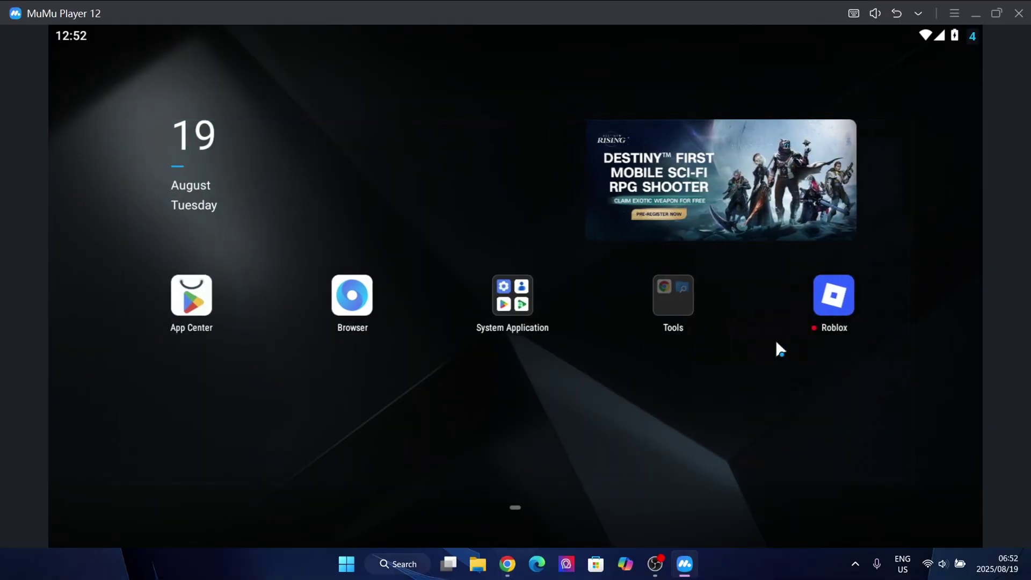
Launch Roblox from the home screen and start Grow a Garden from its home feed.
click(831, 309)
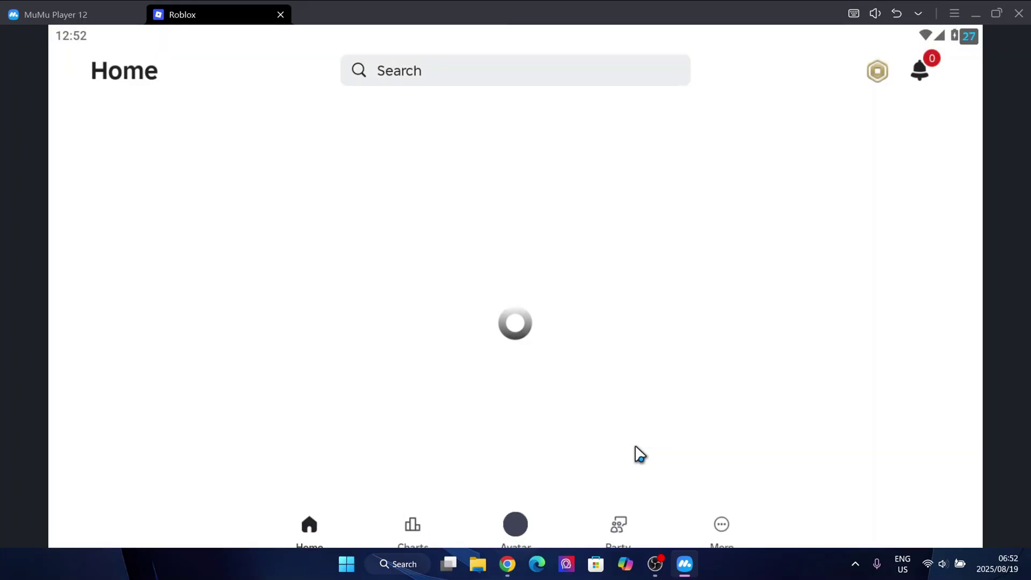
scroll(349, 386, down, 5)
scroll(350, 386, up, 5)
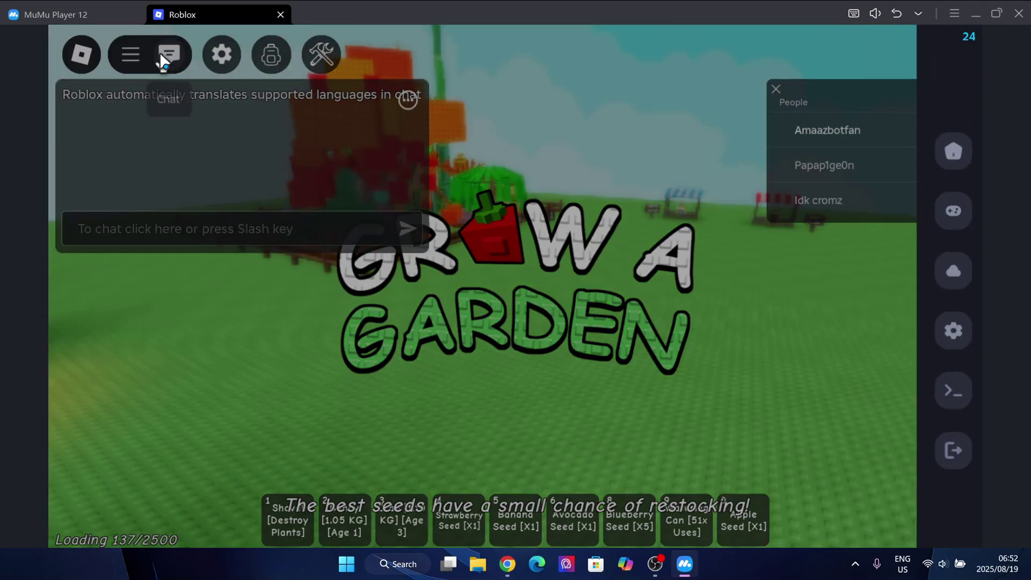
Open and close the Delta executor's script list twice while Grow a Garden finishes loading.
click(159, 52)
click(937, 151)
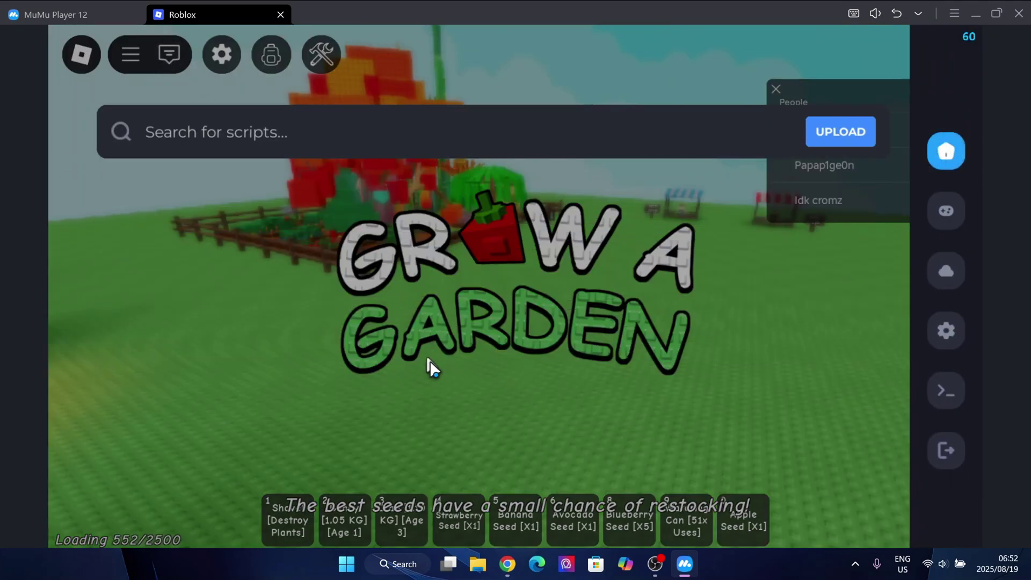
click(956, 440)
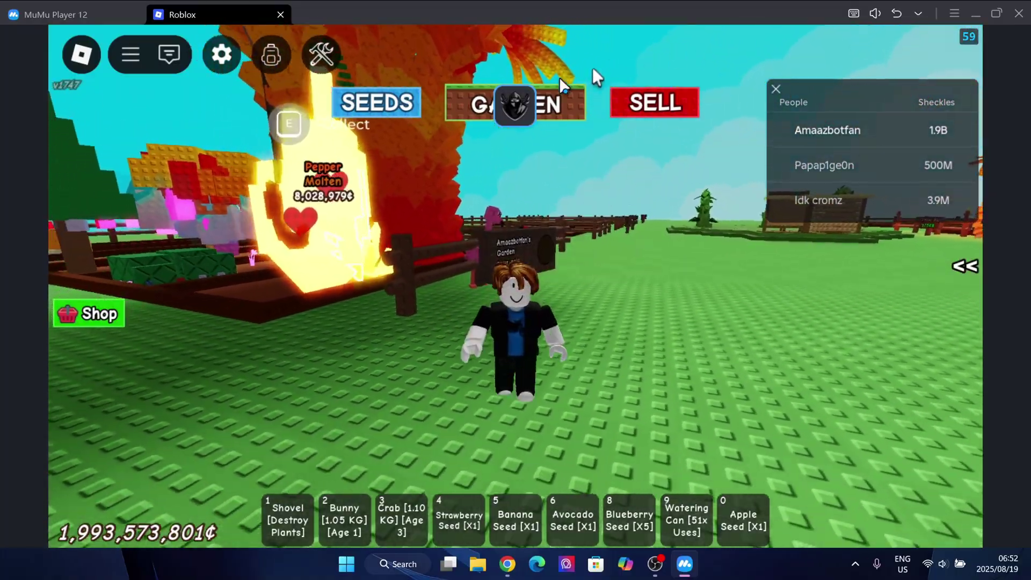
click(521, 103)
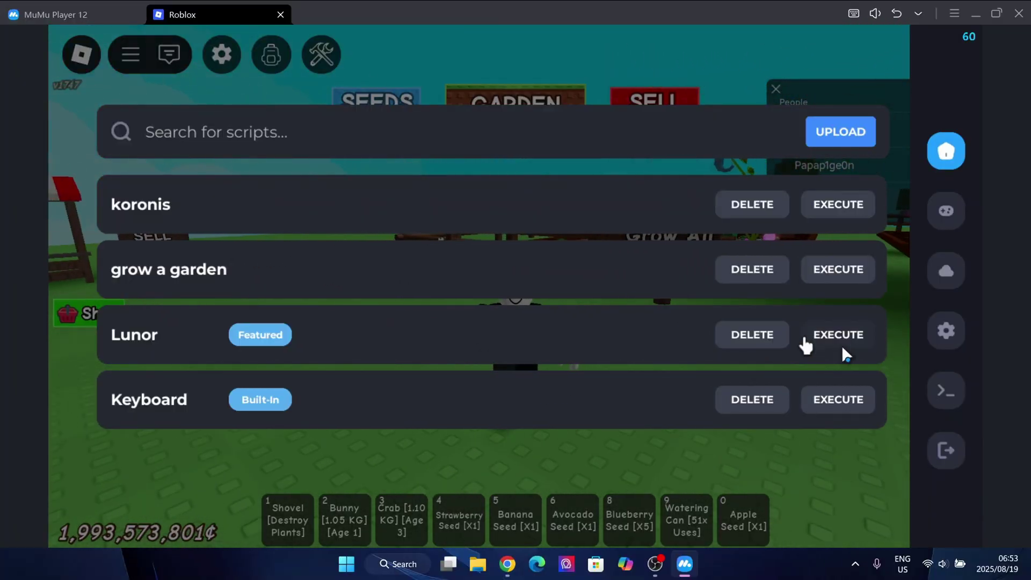
click(948, 450)
Walk and jump the character over the fence into the garden beside the Pepper Molten plant.
key(w)
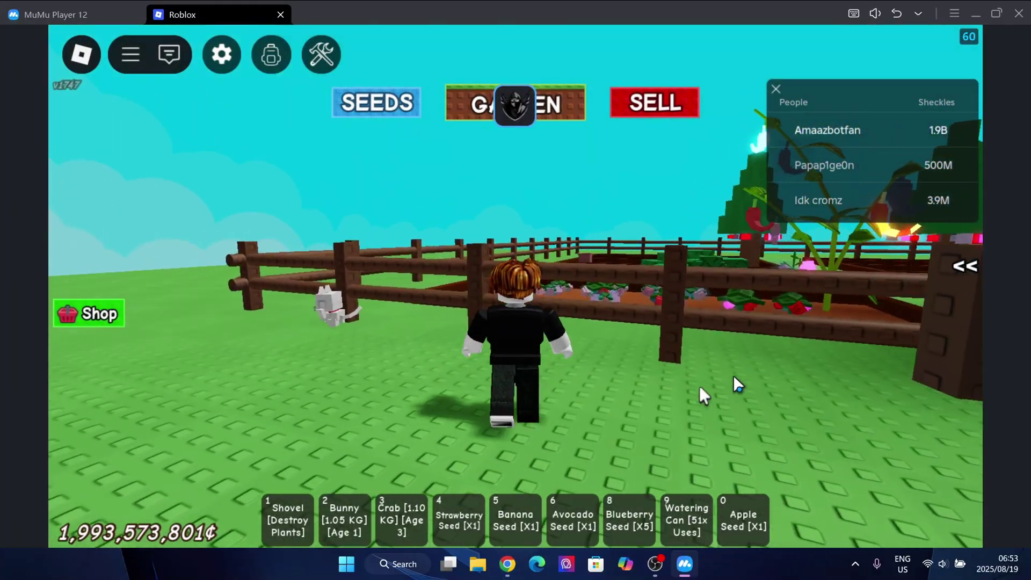
mouse_move(737, 384)
mouse_down()
mouse_move(615, 397)
mouse_move(851, 392)
mouse_move(966, 402)
mouse_move(944, 419)
mouse_move(967, 414)
mouse_move(962, 396)
mouse_move(926, 411)
mouse_move(711, 353)
mouse_up()
key(w)
key(space)
key(w)
key(w)
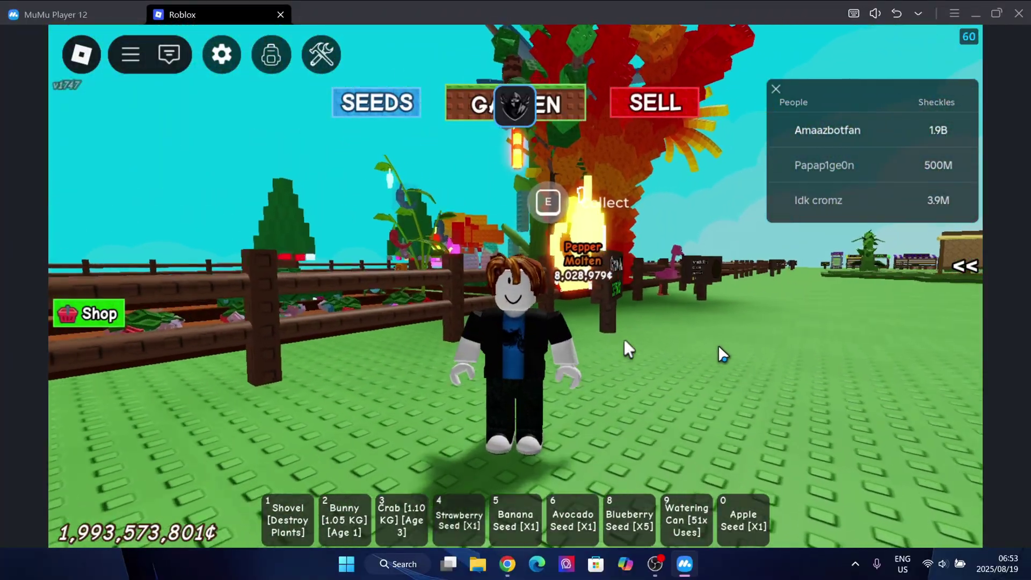
scroll(720, 354, up, 5)
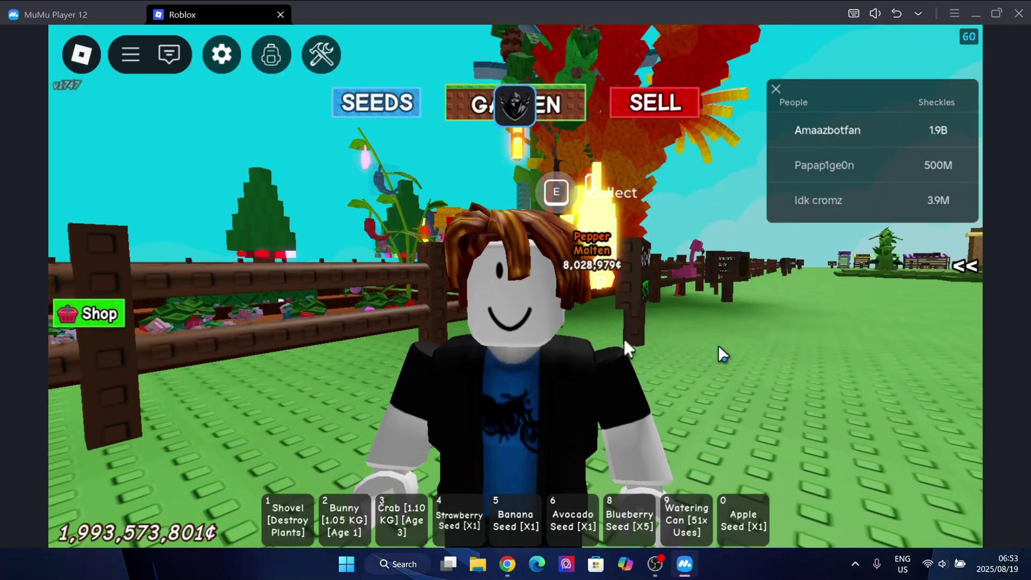
key(space)
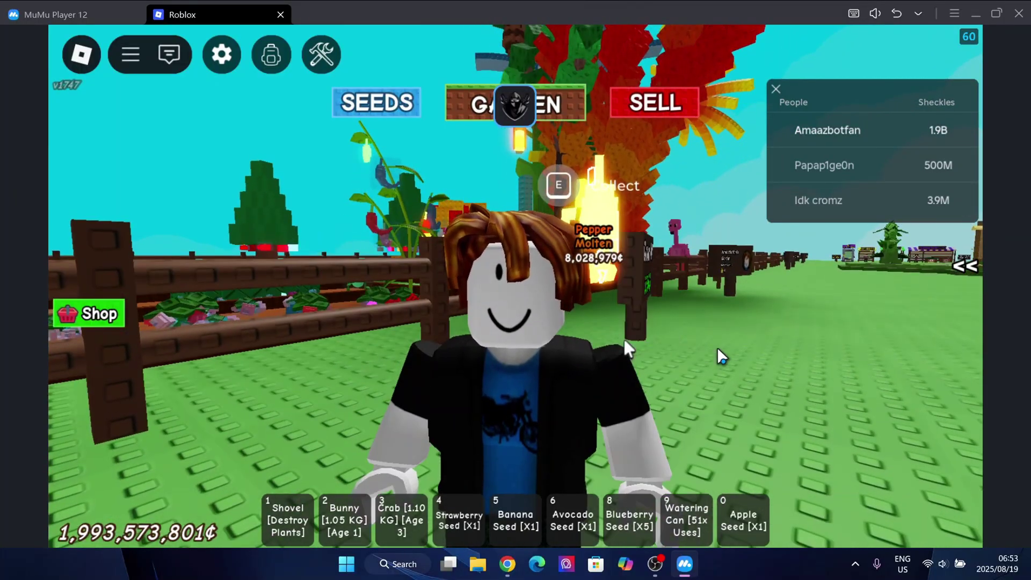
mouse_move(722, 355)
mouse_down()
mouse_move(651, 378)
mouse_move(710, 377)
mouse_up()
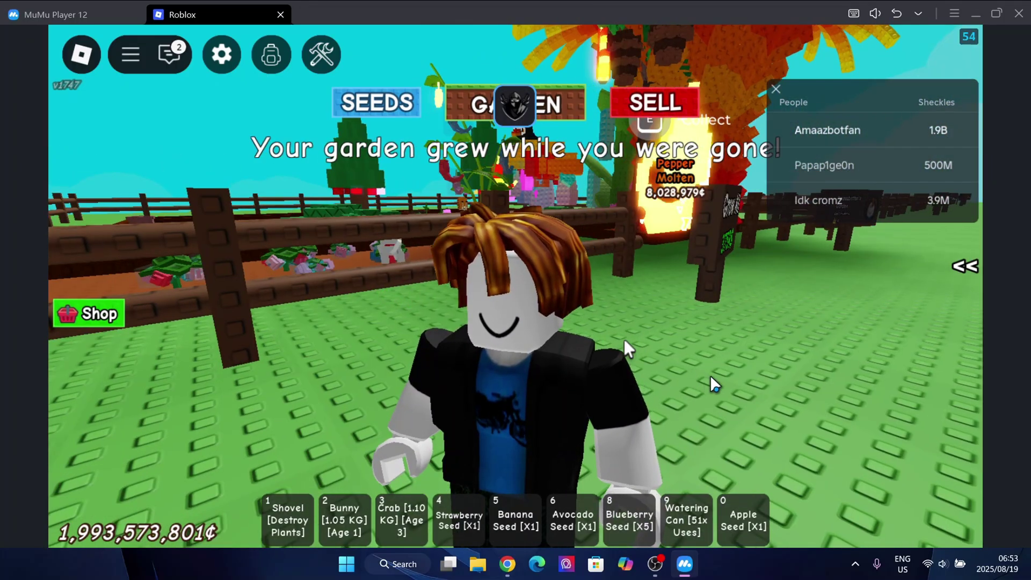